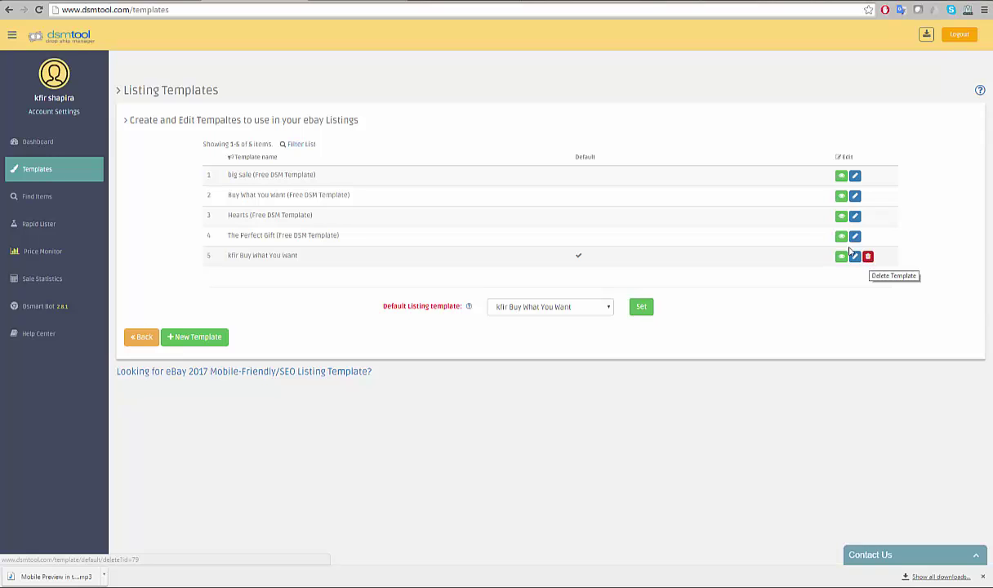
Keep the current default listing template and open the big sale template for editing.
left_click(585, 307)
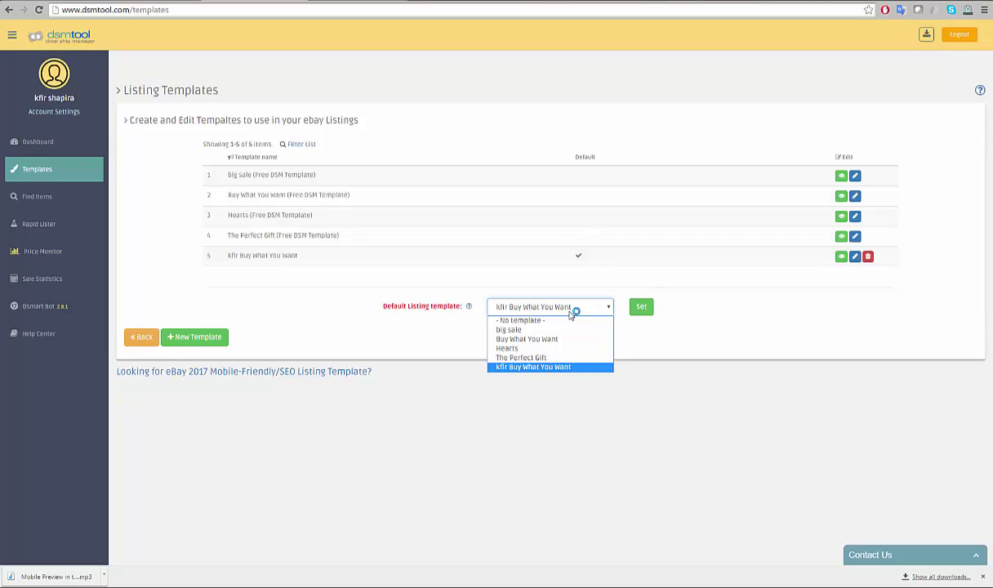
left_click(549, 368)
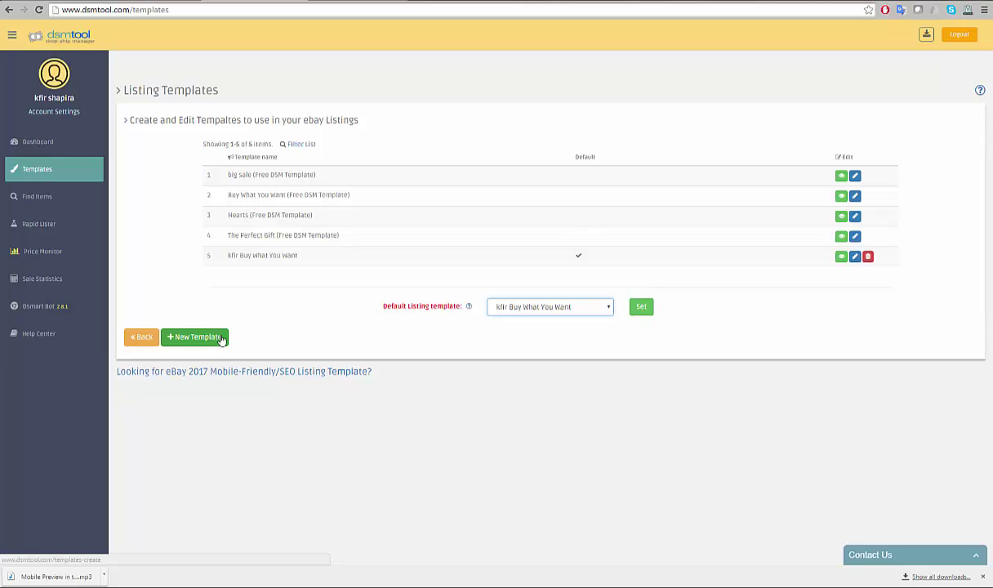
left_click(352, 1)
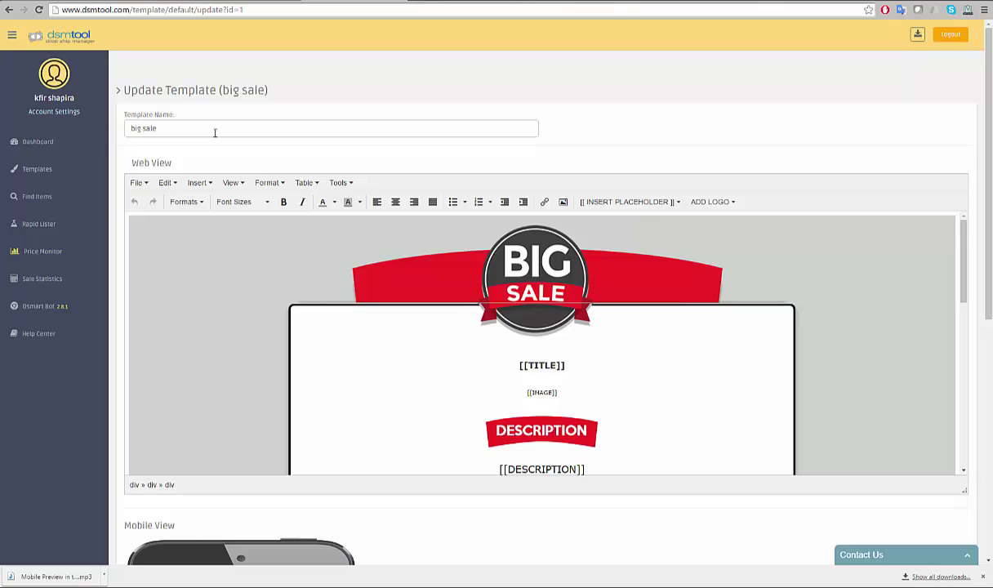
Replace the template name 'big sale' with 'test'.
left_click_drag(204, 127, 123, 135)
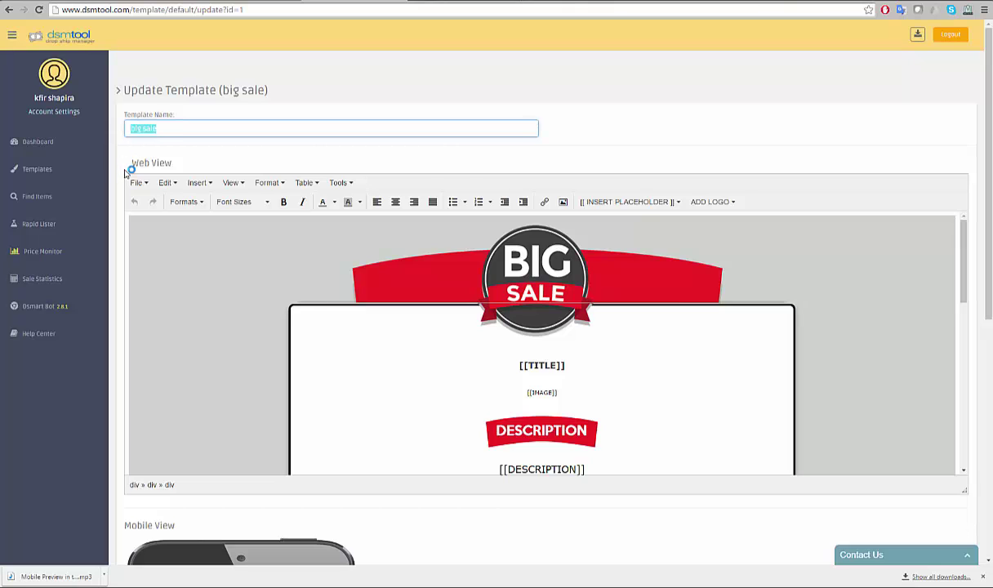
type("test")
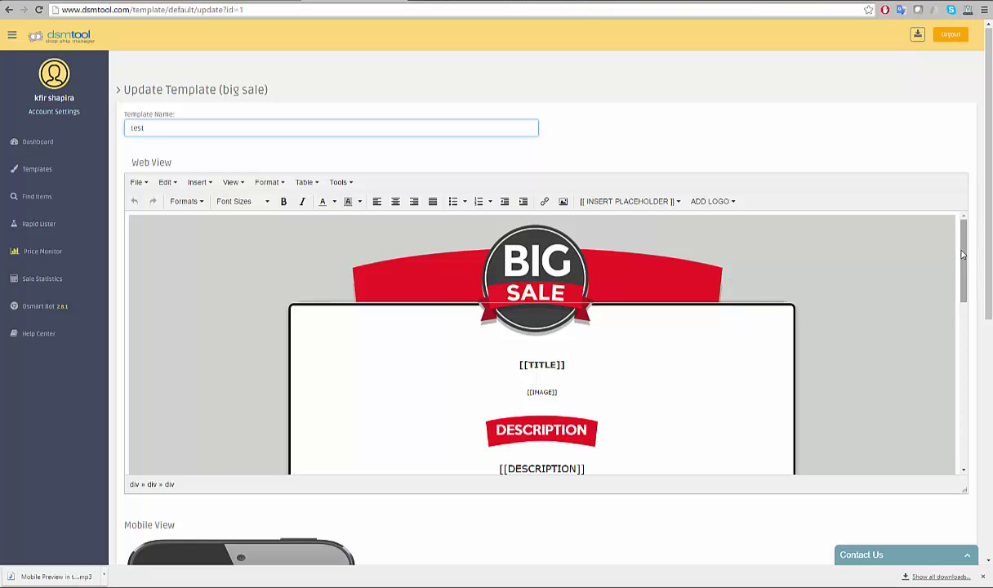
mouse_move(962, 260)
left_mouse_down()
mouse_move(968, 291)
mouse_move(968, 242)
left_mouse_up()
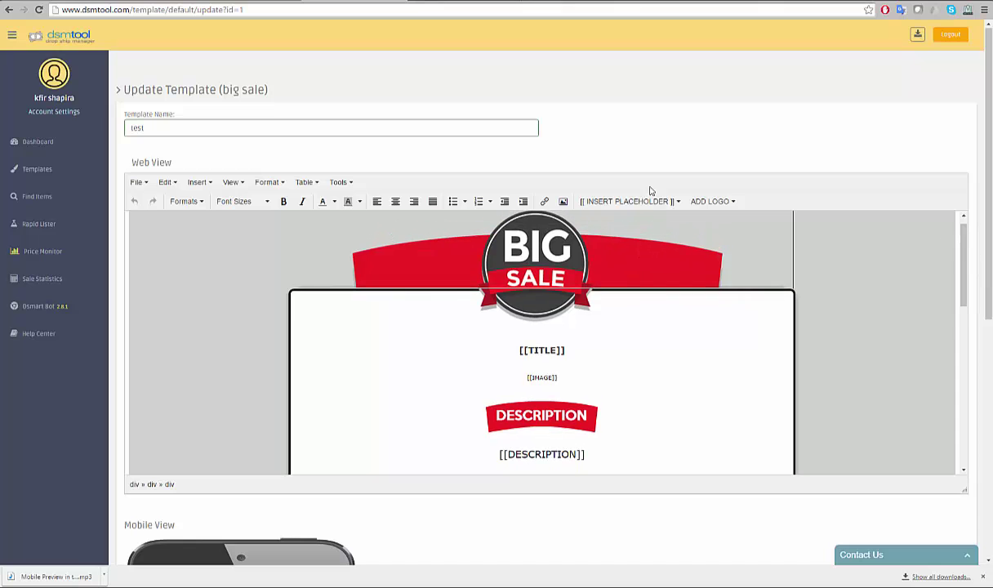
left_click(347, 184)
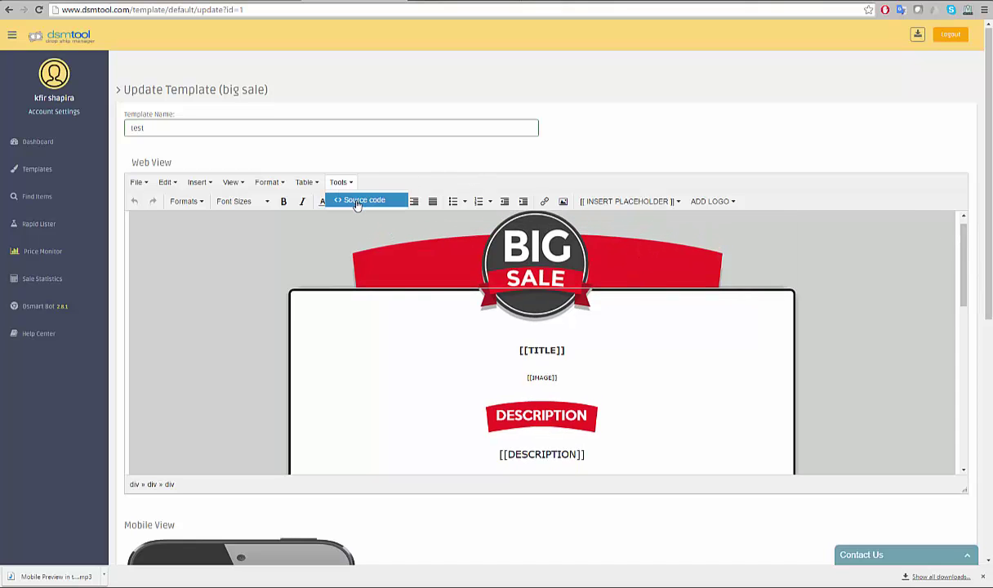
left_click(356, 201)
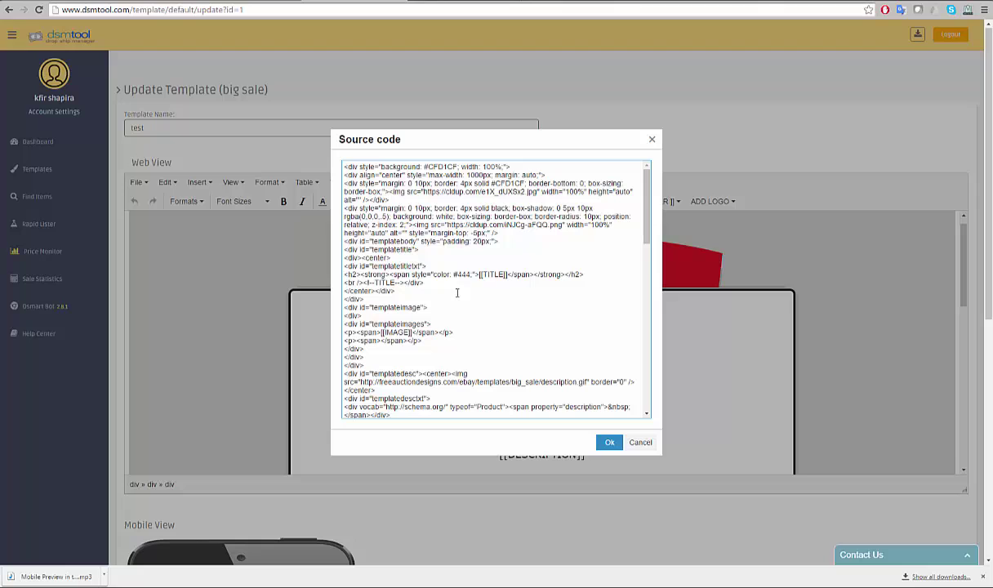
left_click(641, 442)
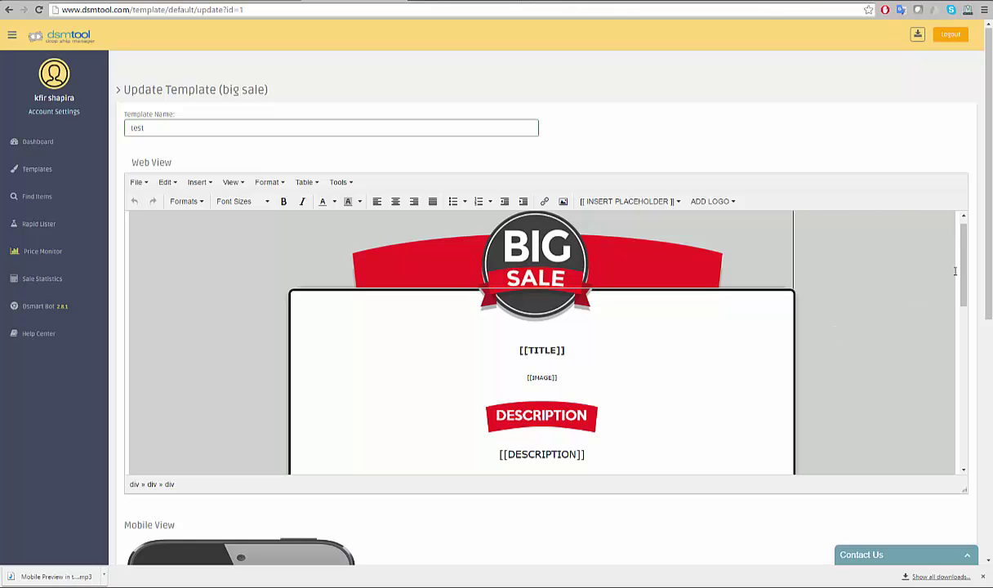
scroll(965, 276, "down", 3)
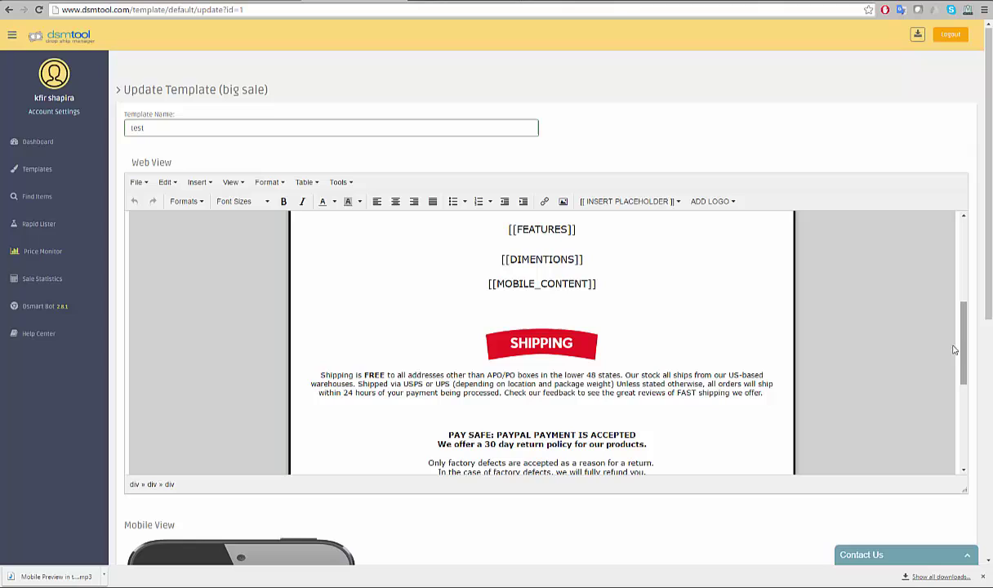
left_click_drag(621, 374, 563, 374)
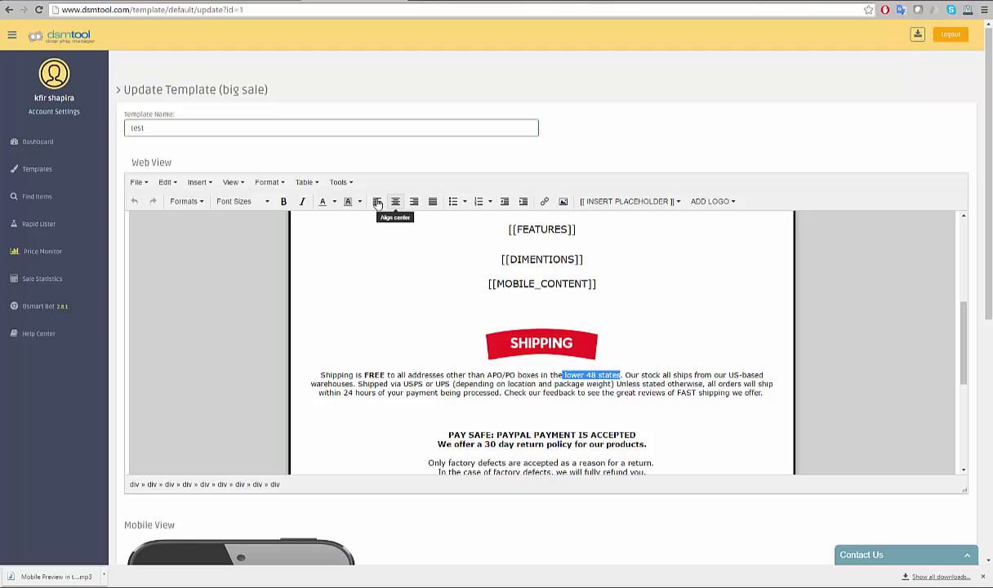
left_click(283, 201)
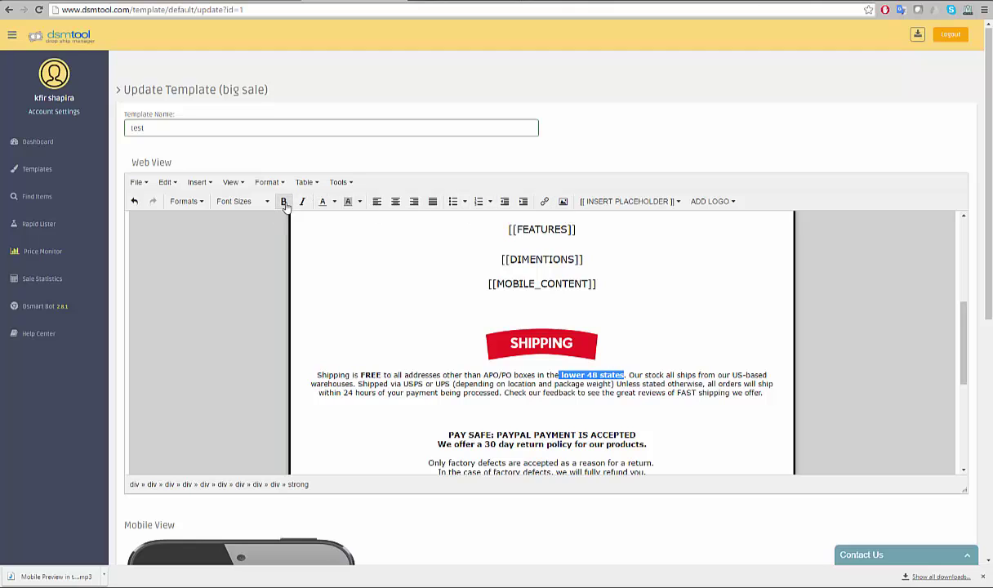
left_click(614, 381)
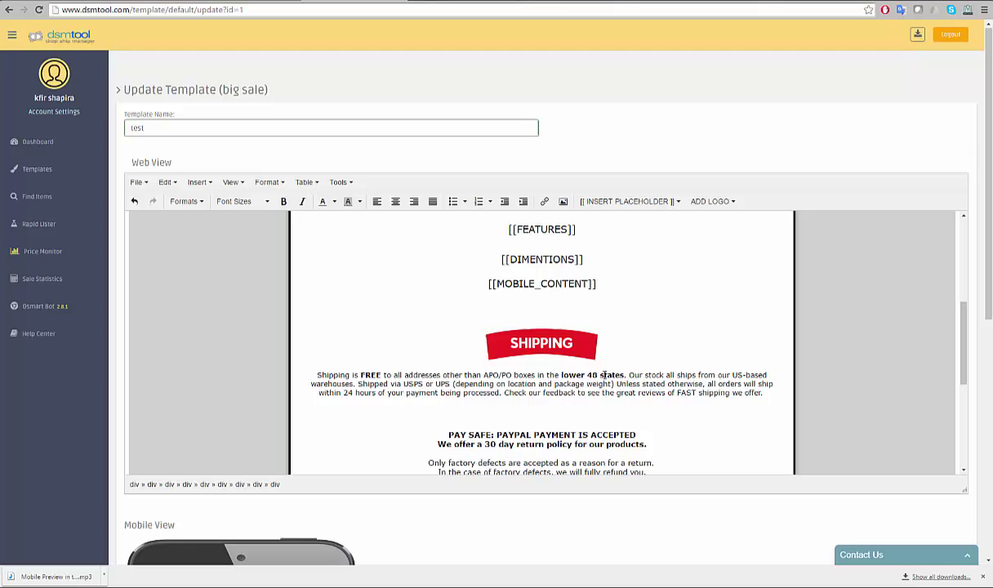
left_click_drag(559, 374, 625, 374)
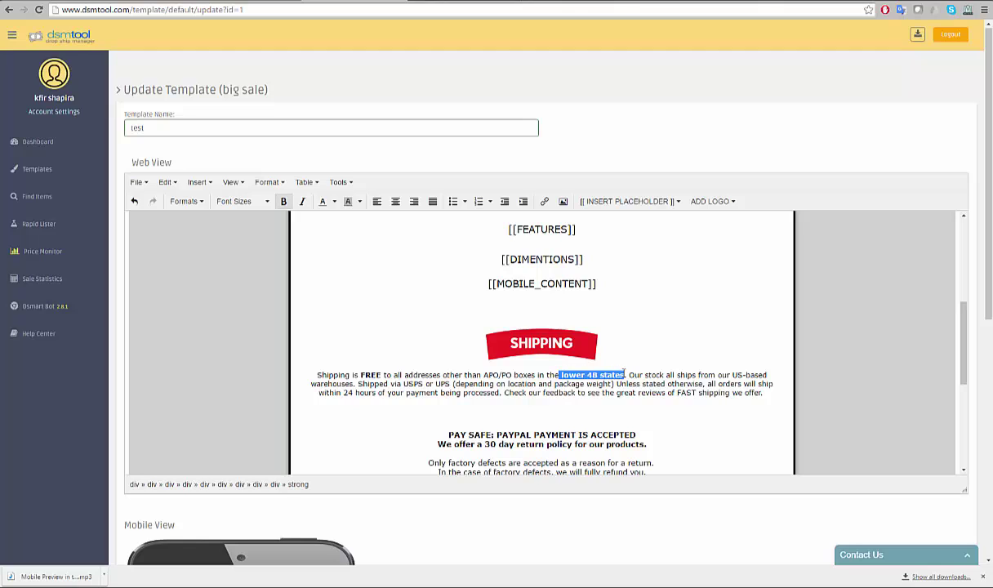
key("ctrl+b")
left_click(653, 377)
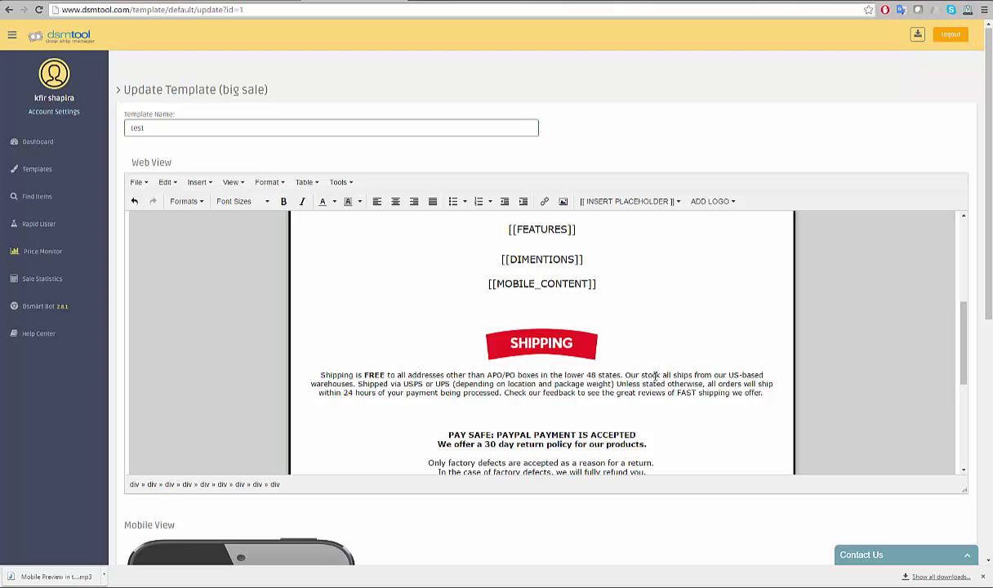
Look over the [[DESCRIPTION]], [[FEATURES]] and [[IMAGE]] placeholders in the template body.
left_click(539, 302)
scroll(964, 306, "up", 1)
left_click_drag(964, 306, 962, 288)
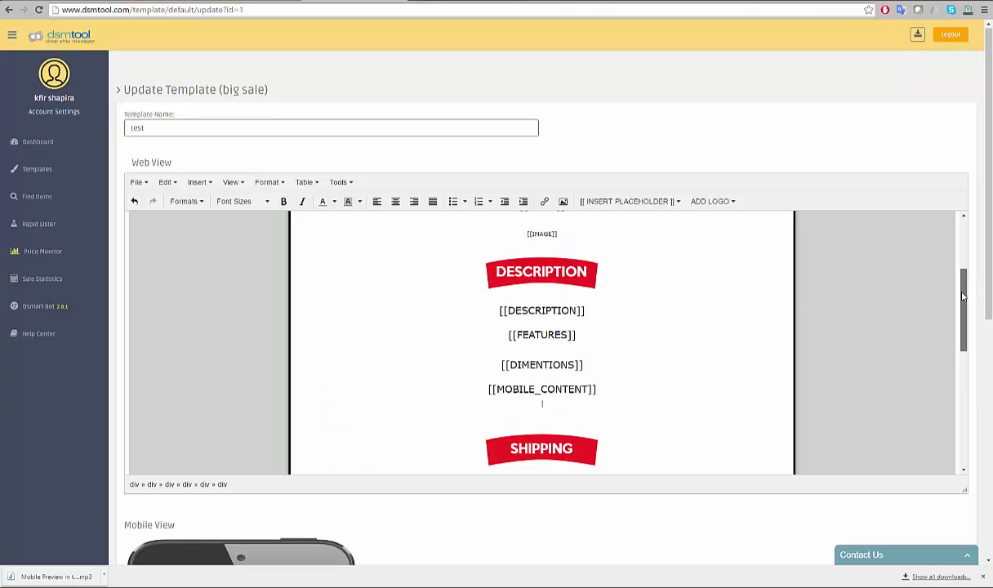
left_click_drag(591, 314, 498, 314)
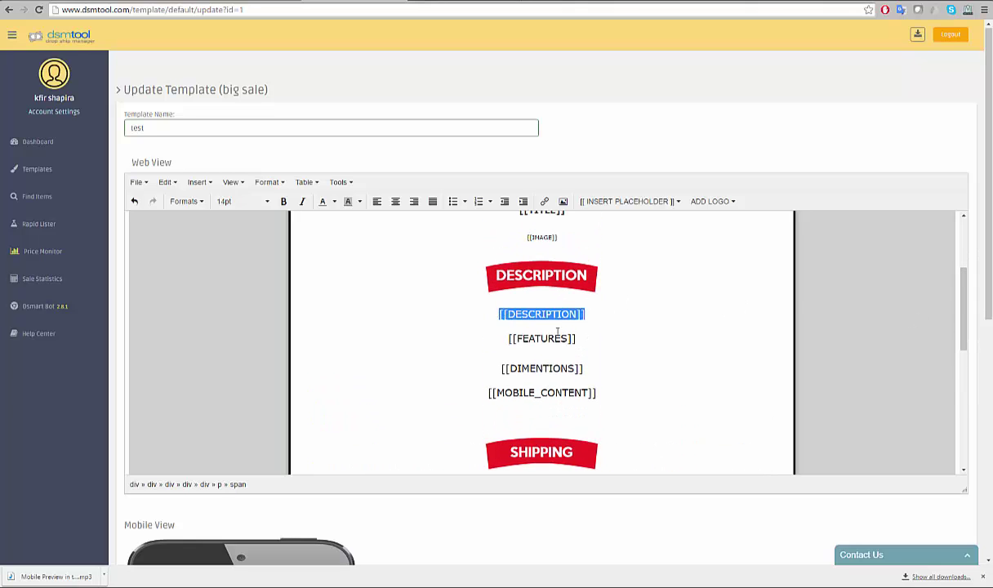
left_click_drag(582, 338, 507, 338)
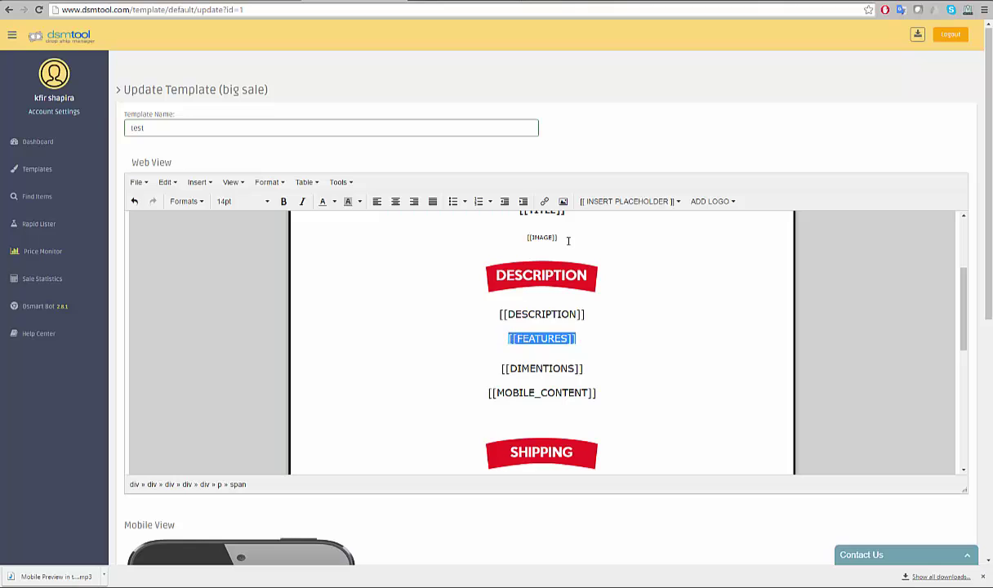
left_click_drag(567, 238, 530, 239)
left_click(592, 314)
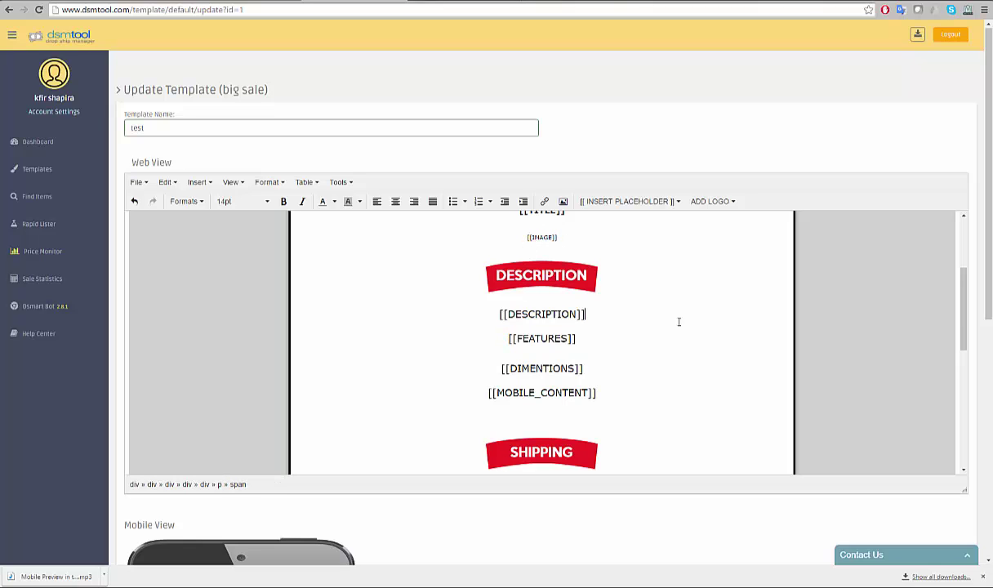
scroll(918, 315, "up", 1)
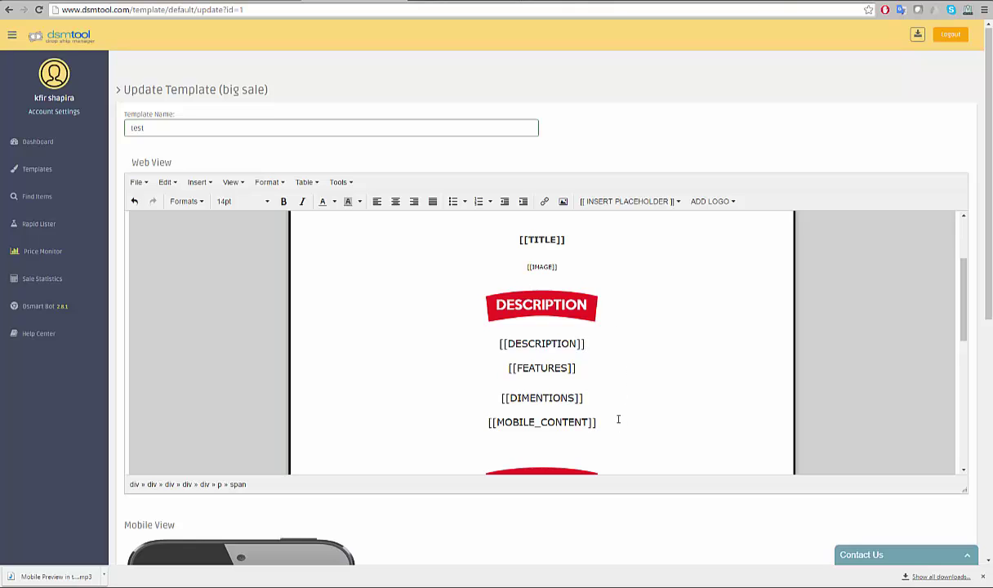
Add a typed [[title]] line below [[MOBILE_CONTENT]].
key("Return")
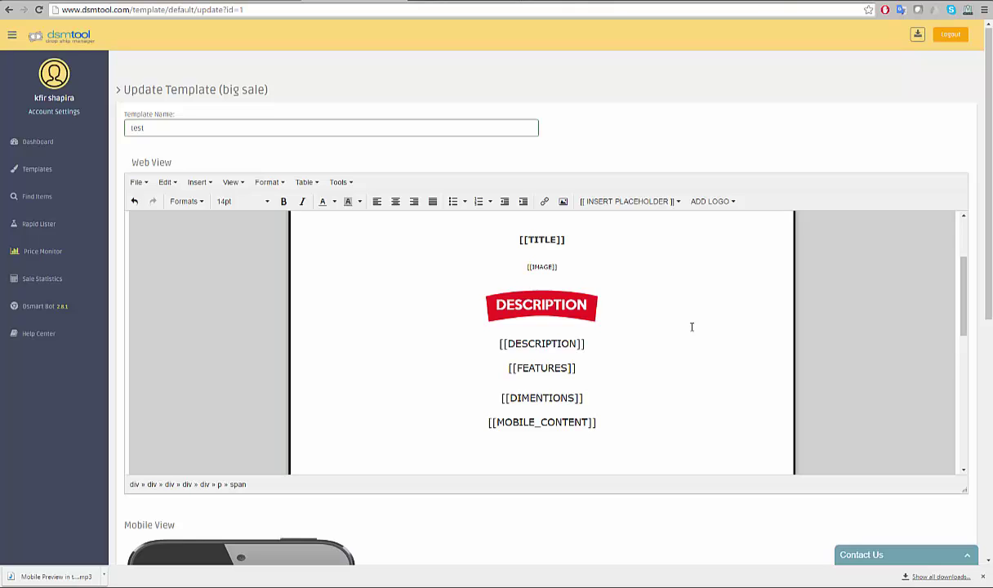
type("[[title]]")
key("Return")
Insert the Listing Title [[TITLE]] placeholder on the next line.
left_click(654, 201)
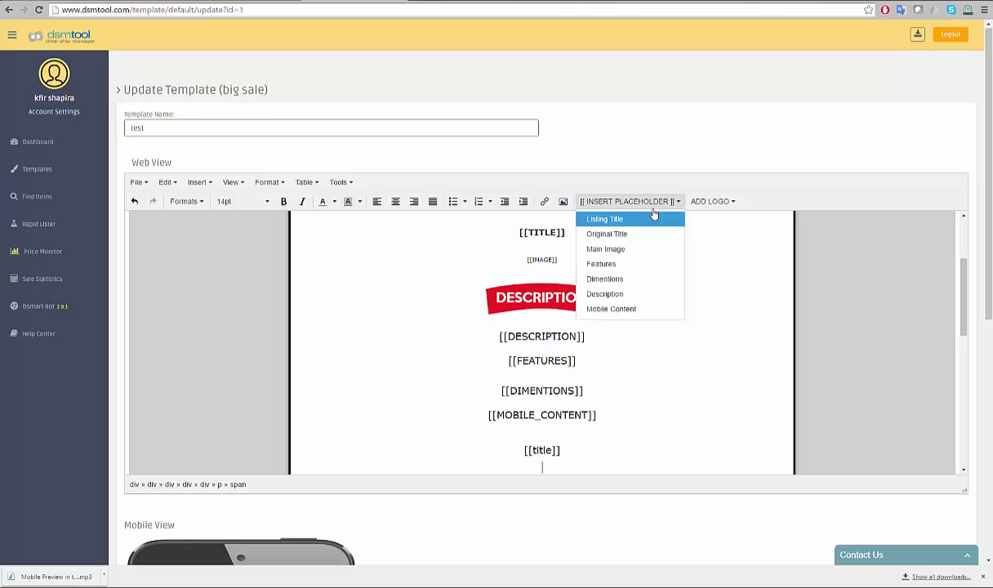
left_click(639, 220)
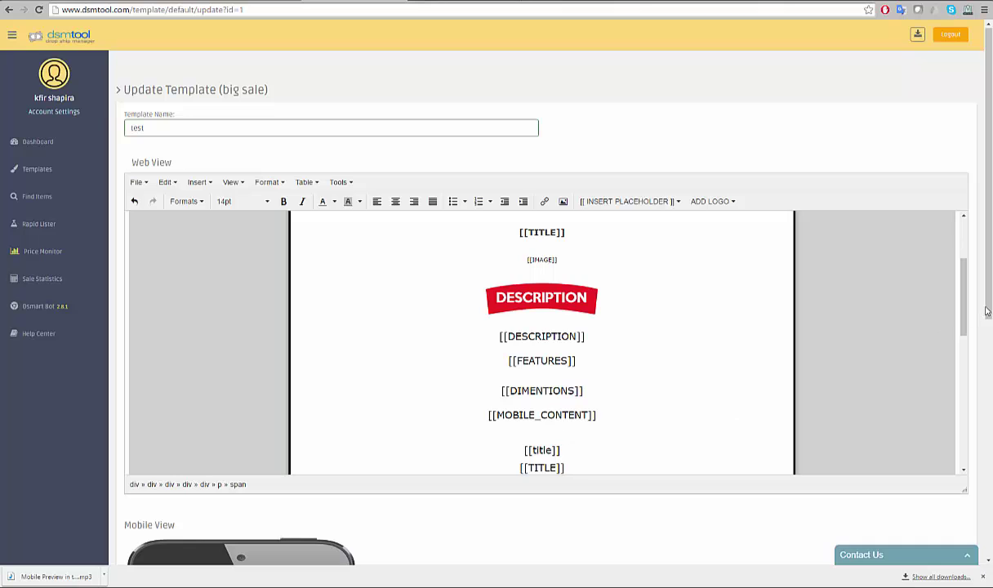
scroll(899, 327, "down", 1)
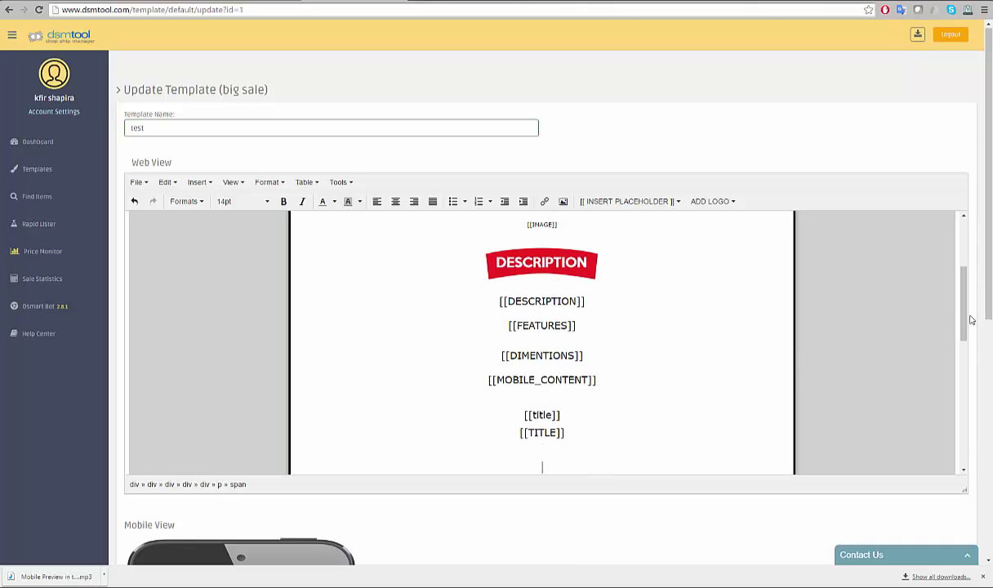
Insert the Black Friday SALE logo from the ADD LOGO list.
left_click(726, 202)
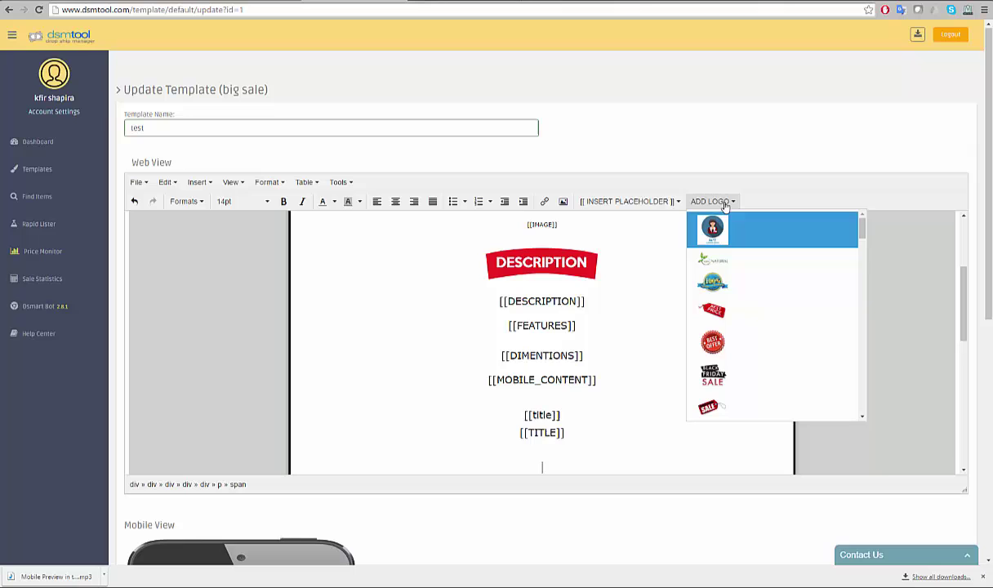
left_click(742, 409)
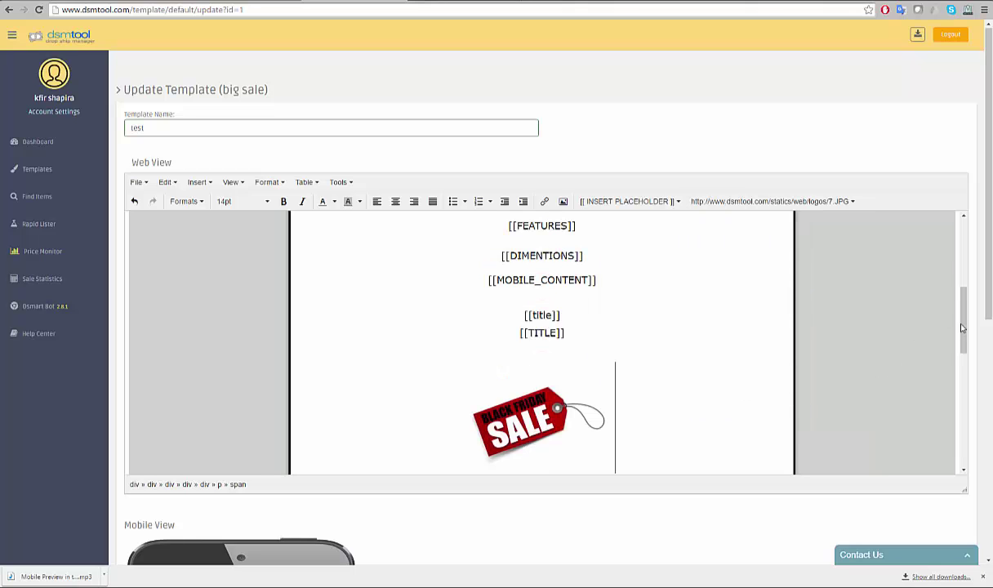
scroll(962, 336, "down", 1)
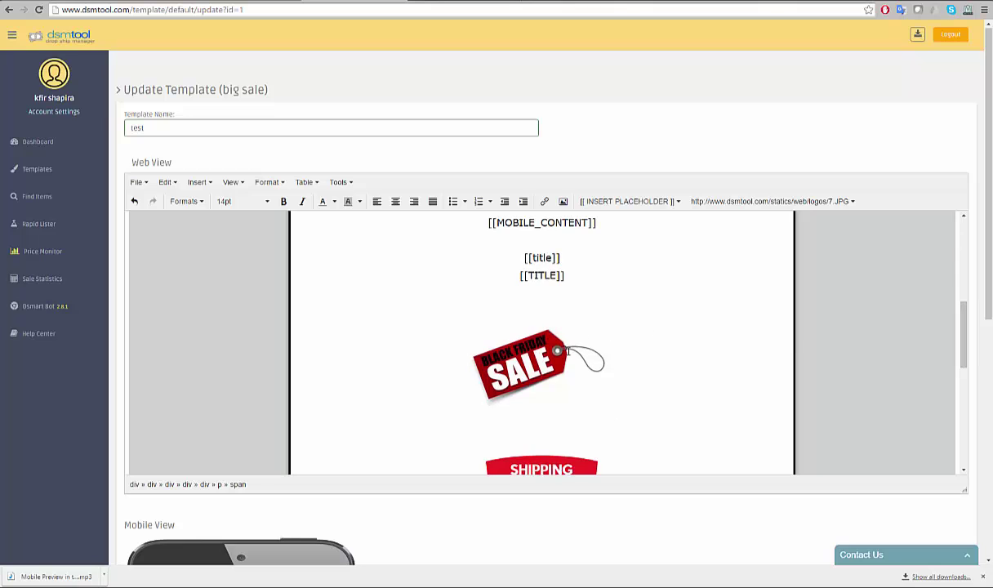
Make the SALE logo slightly larger, then deselect it.
left_click(568, 351)
left_click_drag(616, 414, 641, 435)
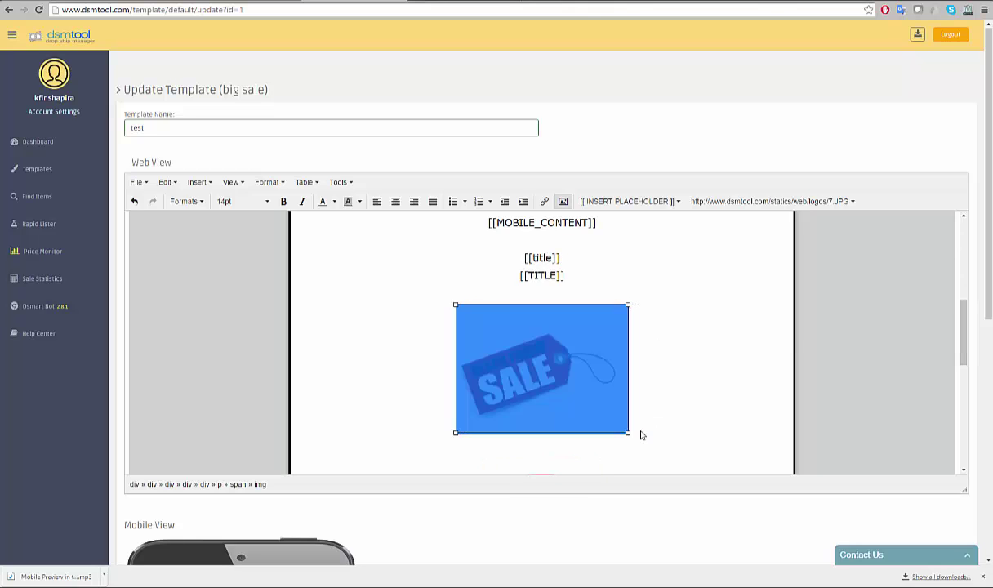
left_click(651, 399)
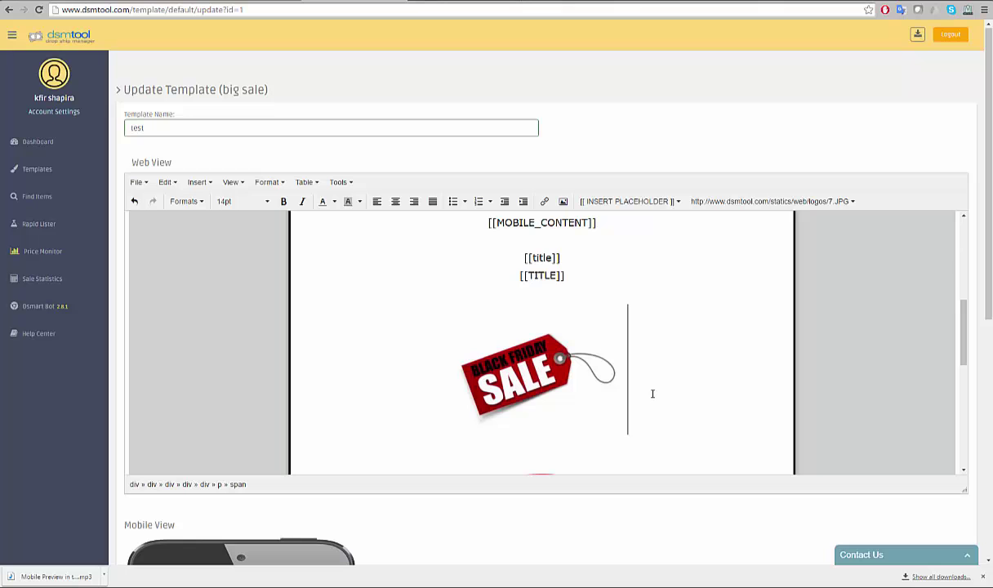
scroll(984, 327, "down", 2)
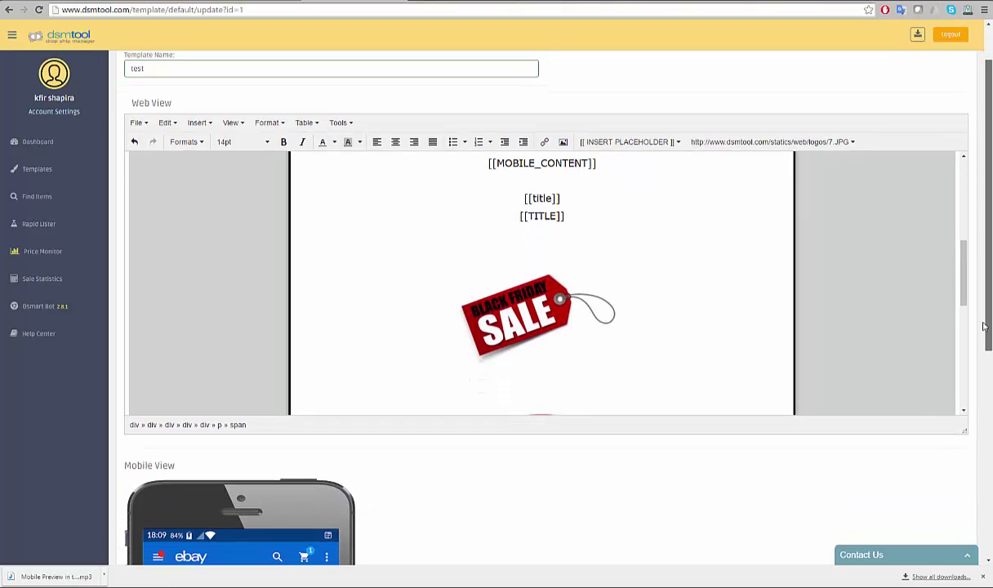
left_click_drag(984, 327, 986, 477)
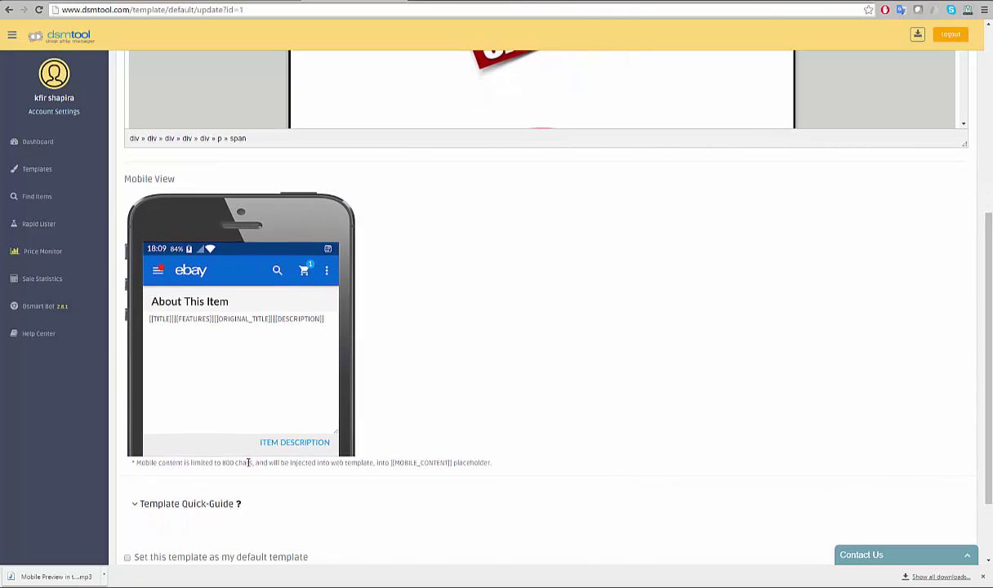
left_click_drag(251, 462, 137, 467)
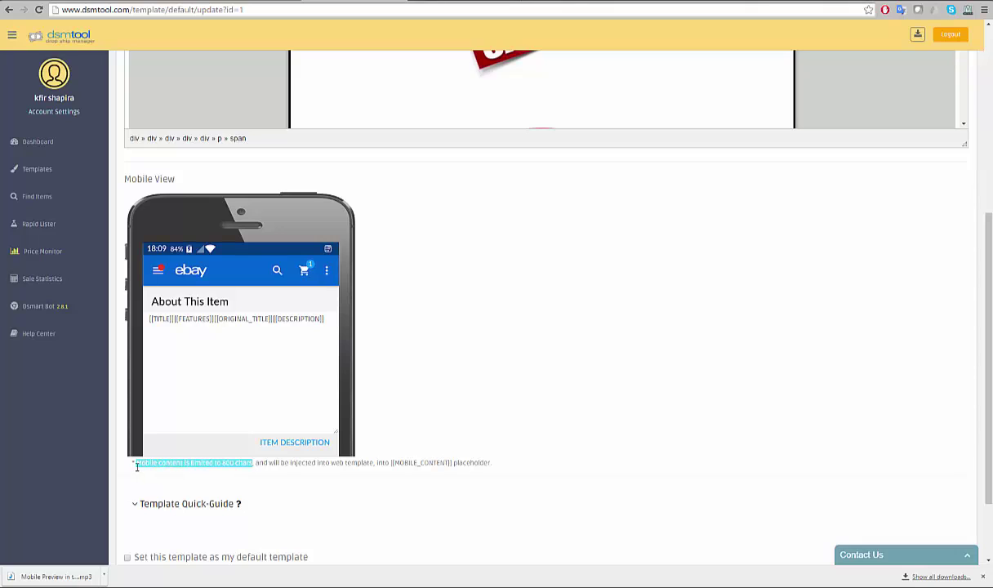
left_click(275, 464)
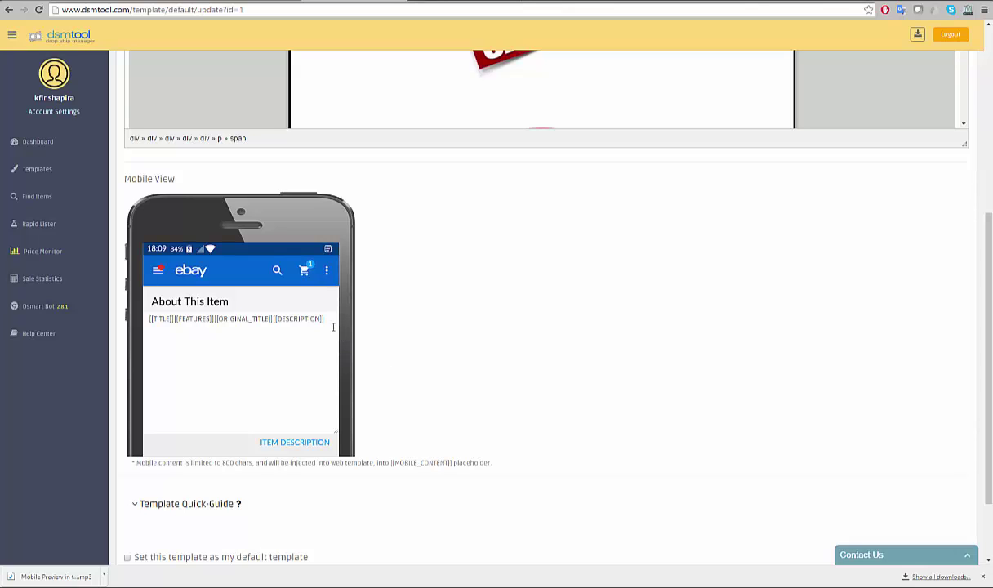
left_click_drag(326, 321, 139, 318)
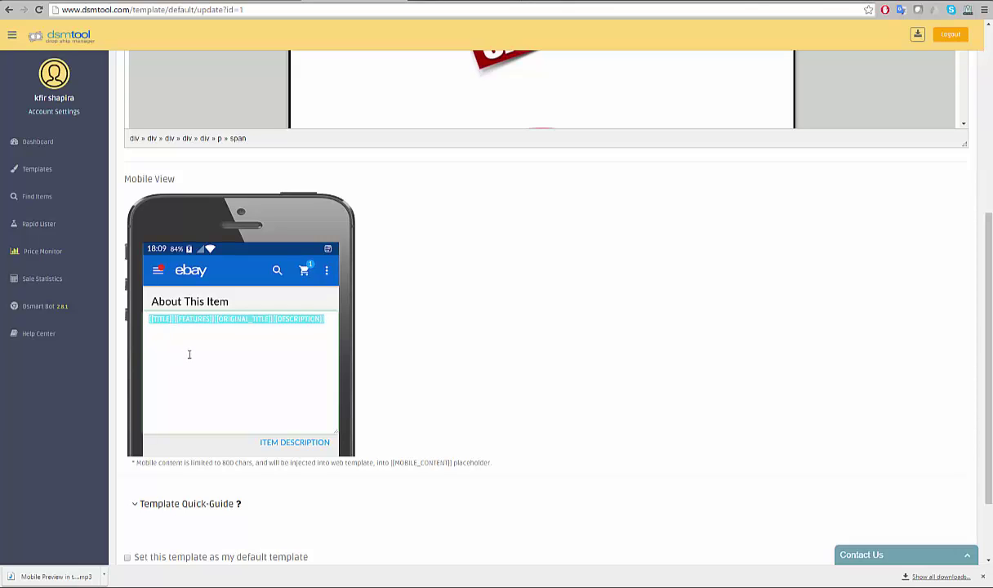
left_click(179, 331)
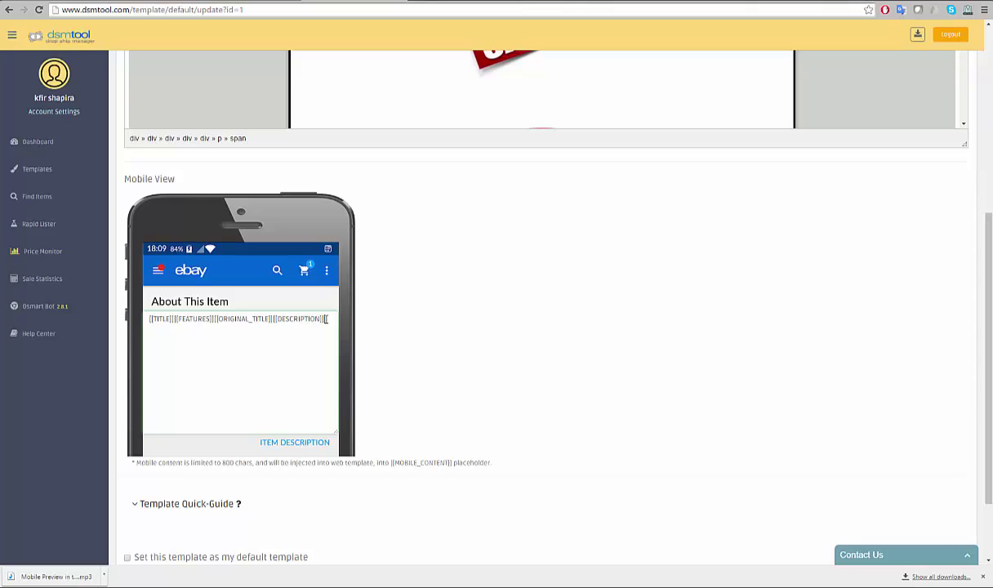
left_click(331, 320)
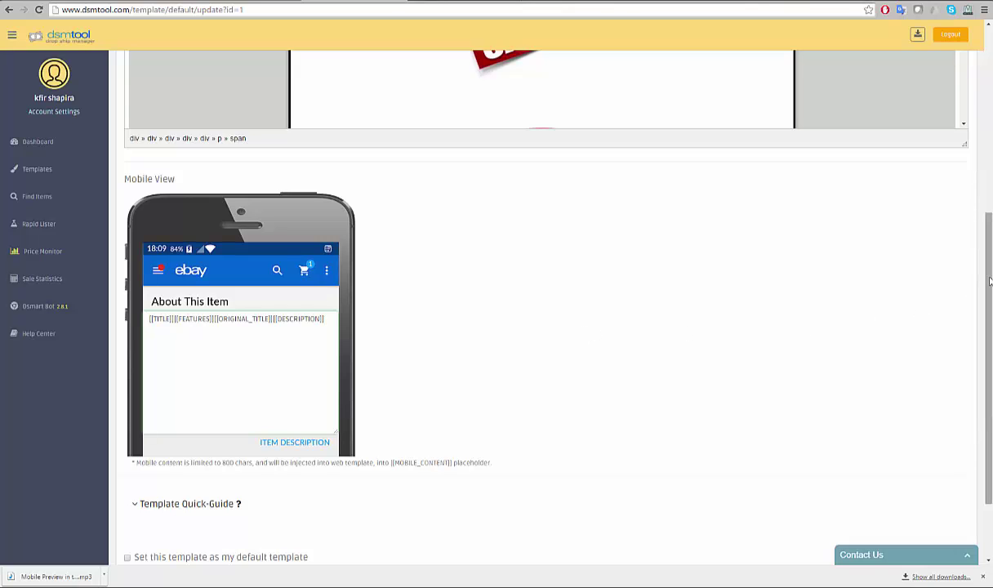
Toggle the default-template checkbox and save the 'test' template.
left_click_drag(989, 279, 965, 174)
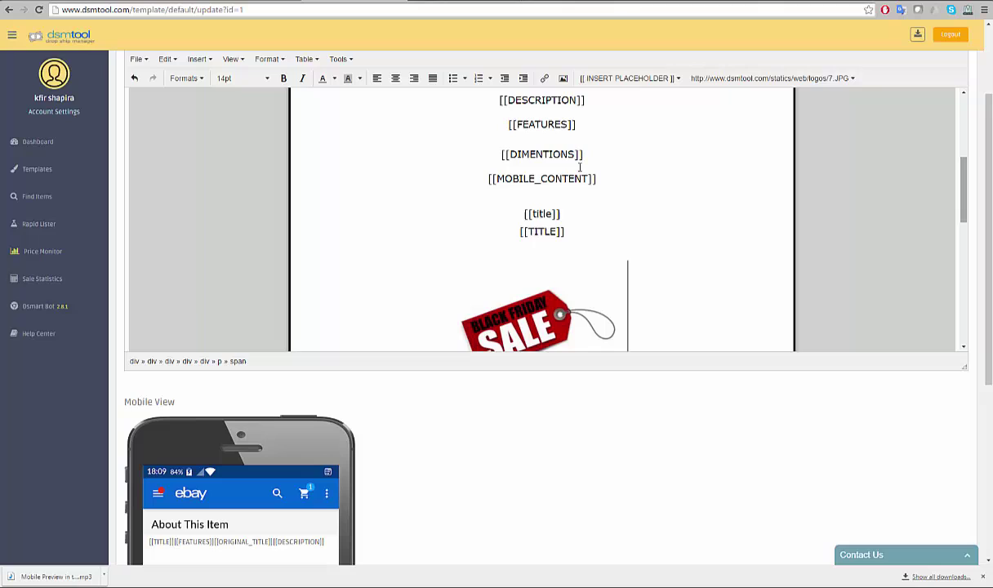
left_click_drag(597, 179, 484, 179)
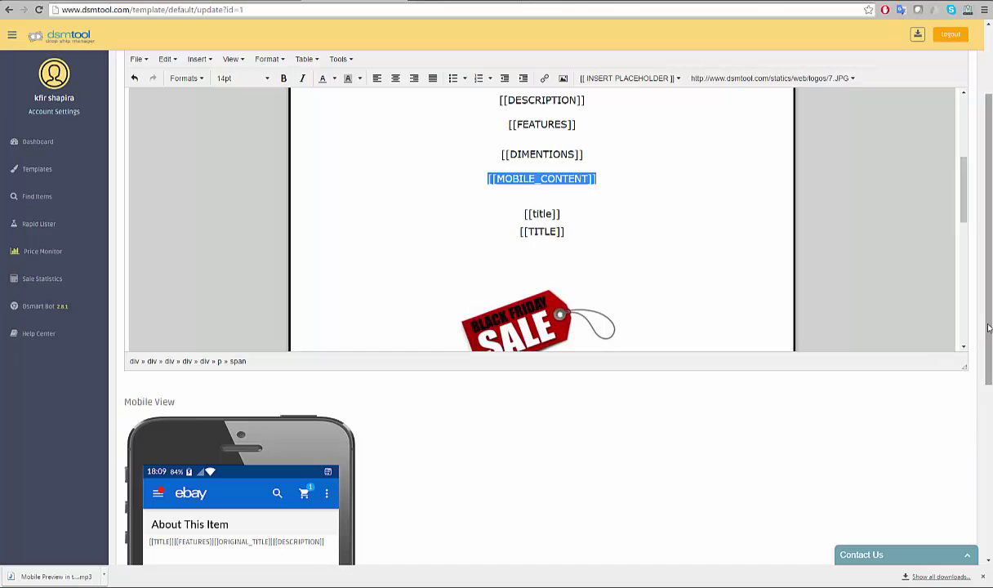
left_click_drag(988, 329, 990, 511)
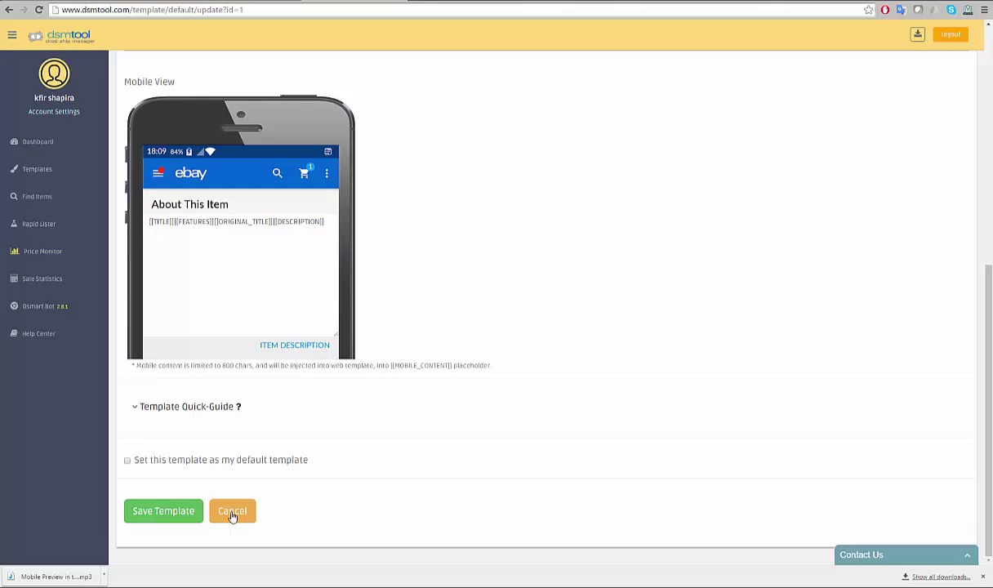
left_click(128, 461)
left_click(187, 524)
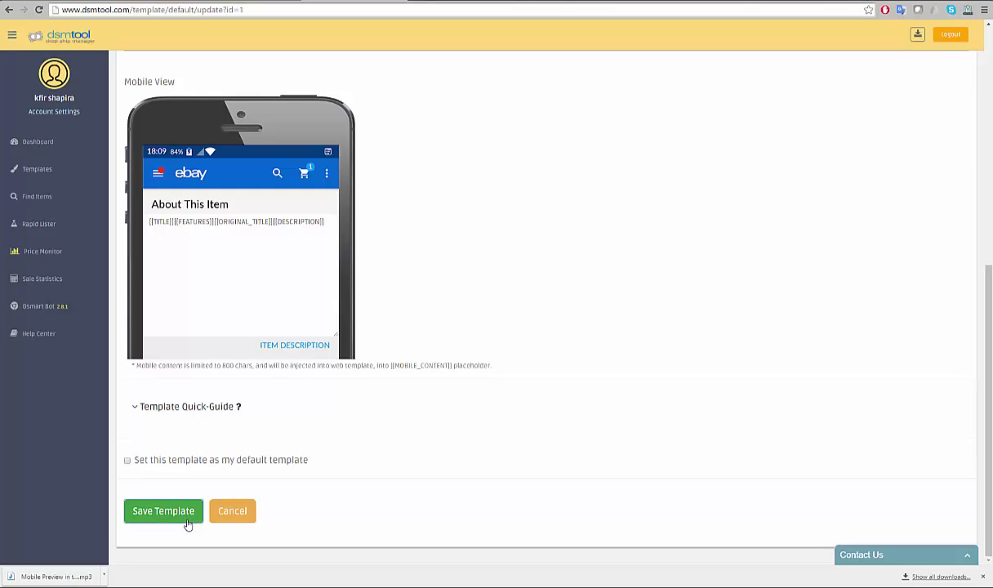